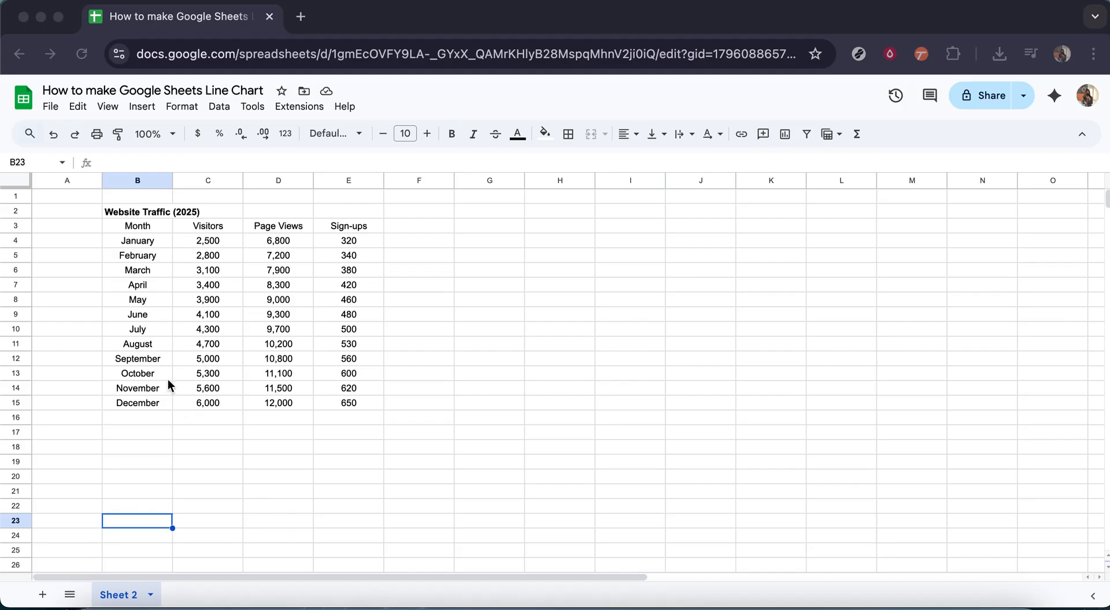
Examine the table's header row and the list of months in the data
click(147, 225)
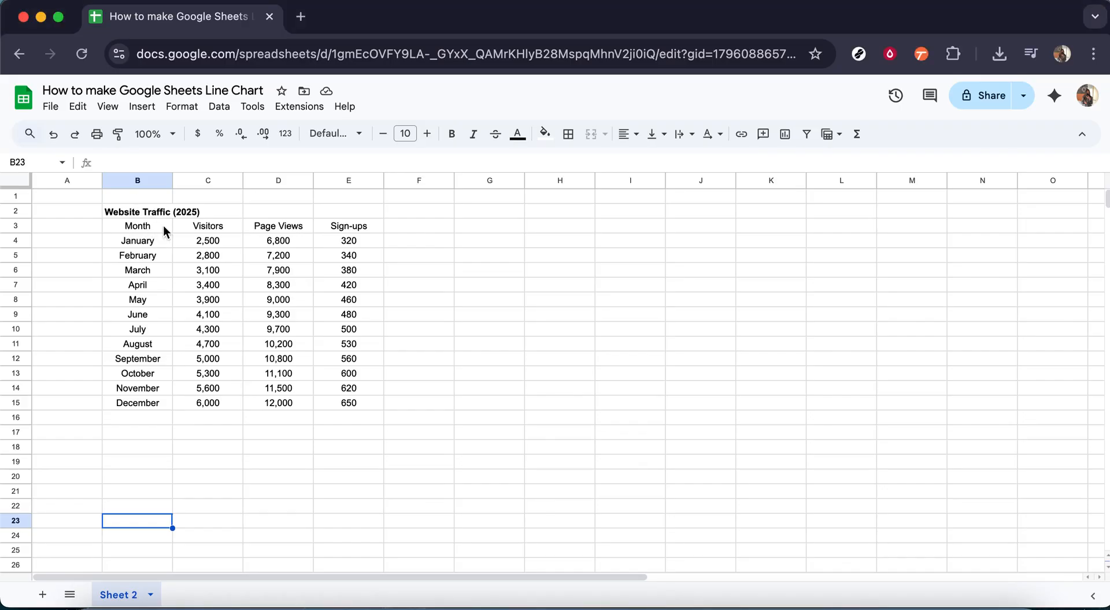
click(164, 228)
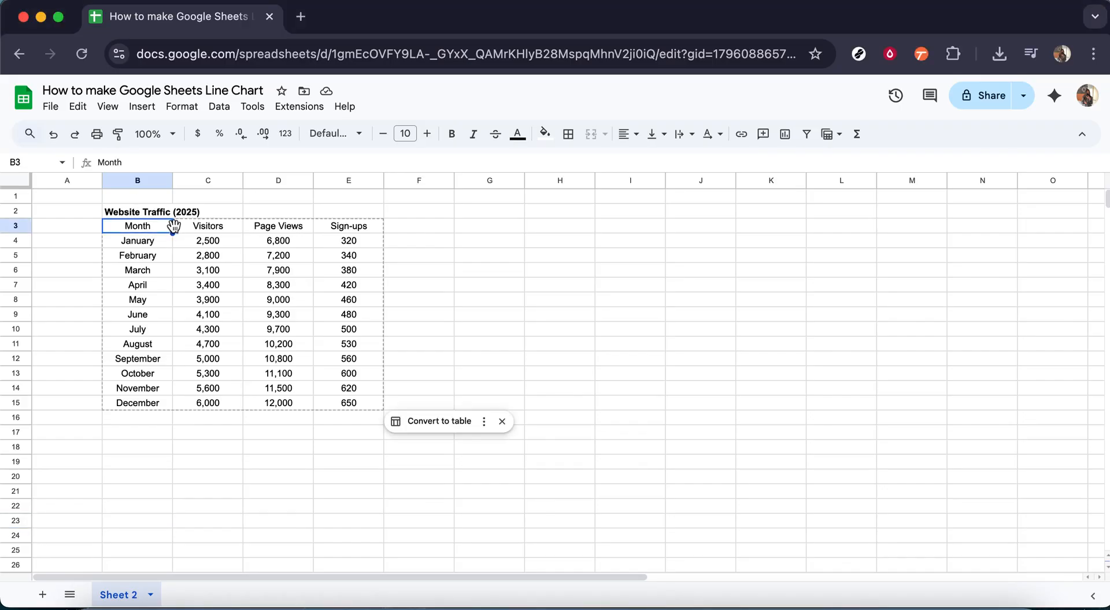
click(237, 228)
click(266, 228)
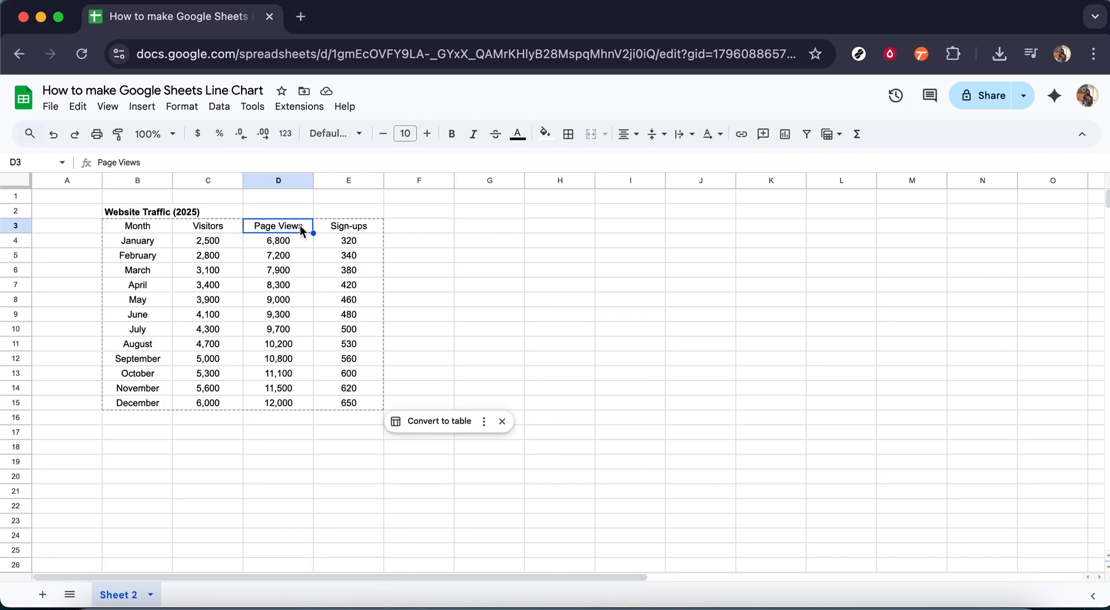
click(350, 228)
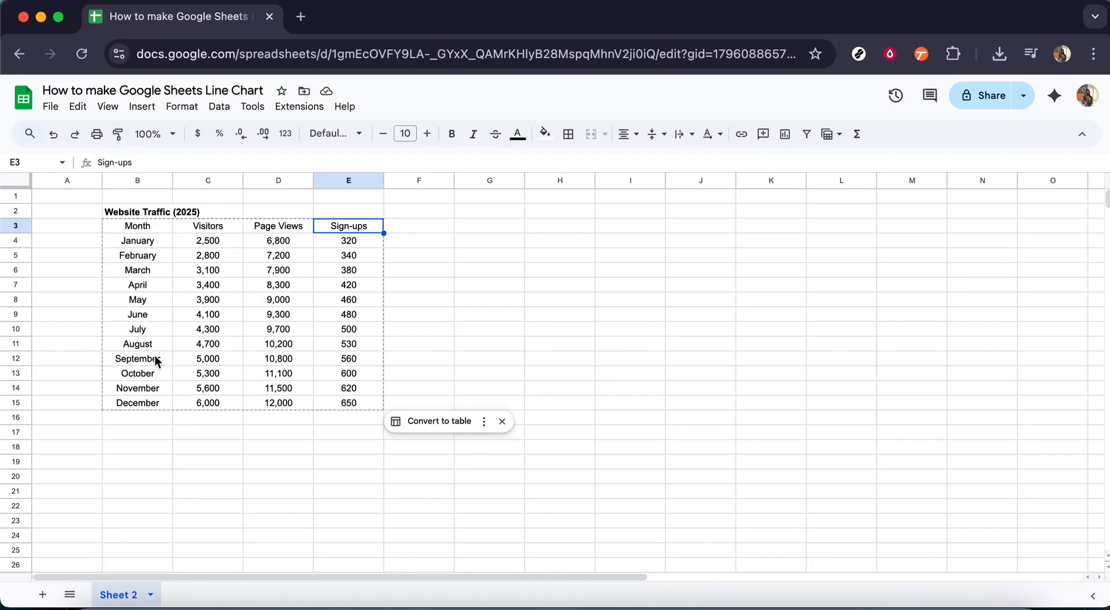
click(150, 242)
drag(150, 247, 153, 404)
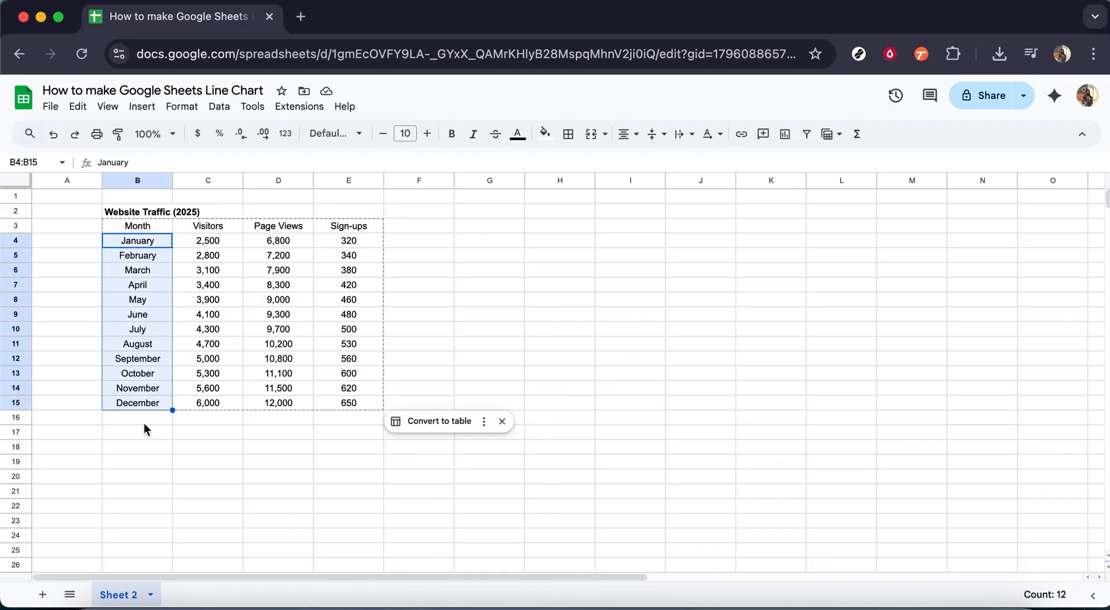
click(143, 423)
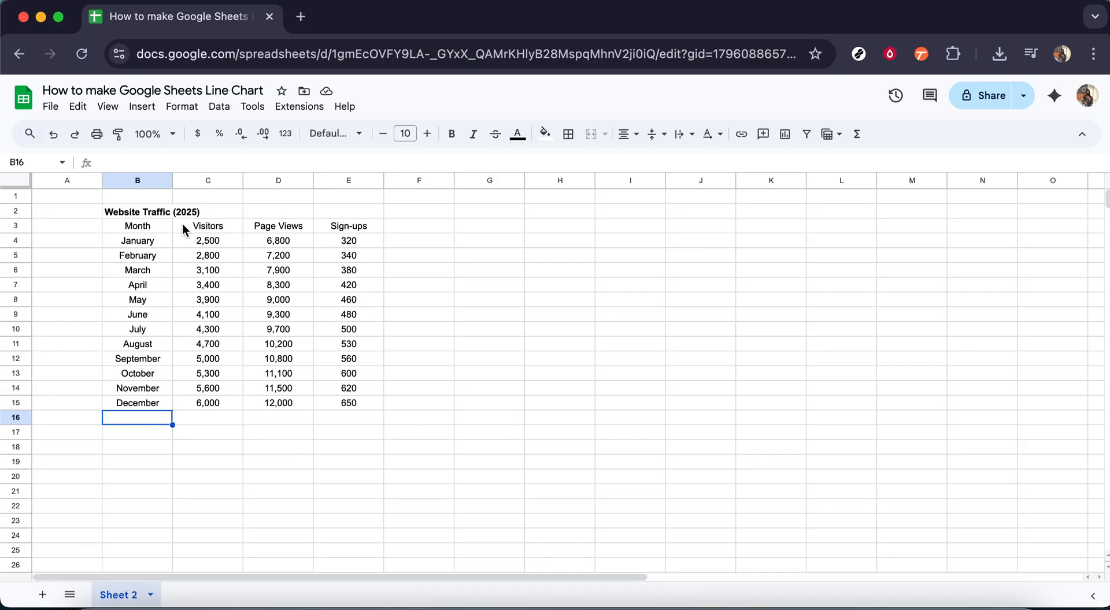
Insert a chart from the range B2:E15 and move it beside the table
click(135, 211)
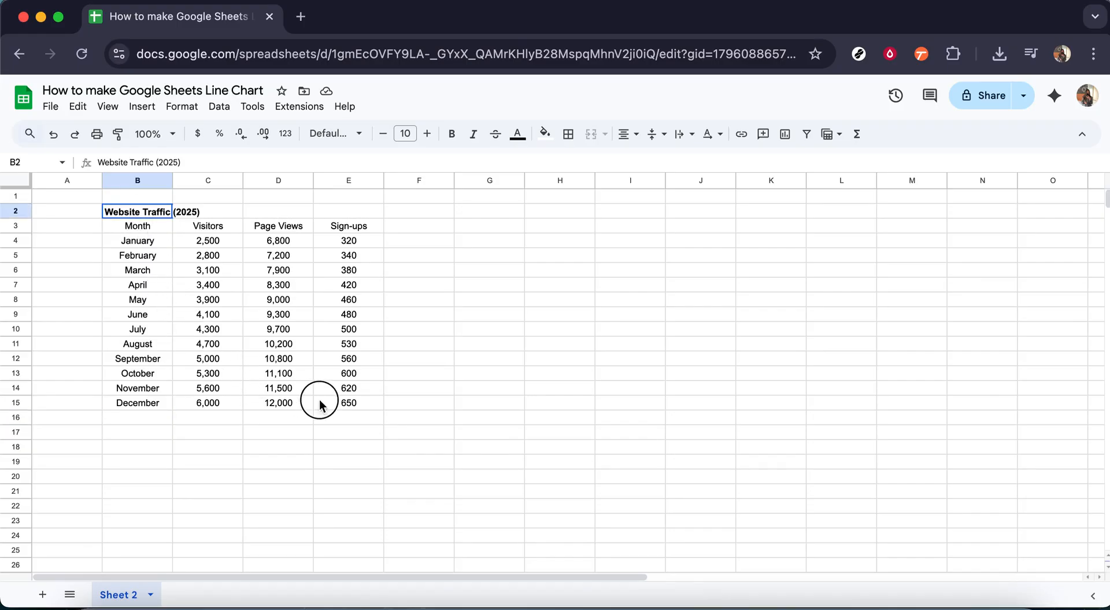
shift+click(359, 404)
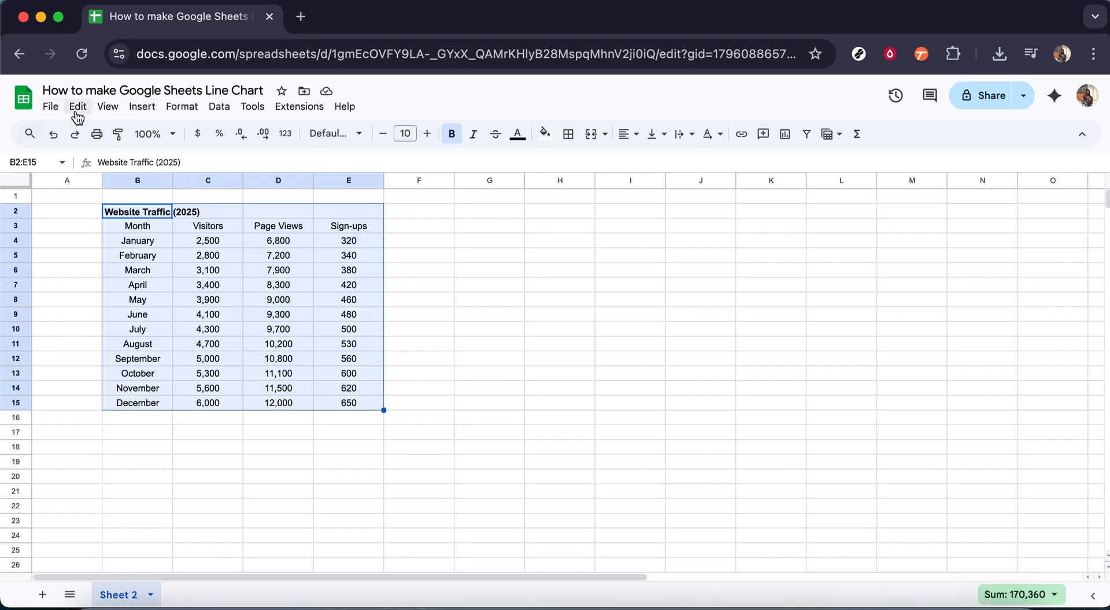
click(138, 112)
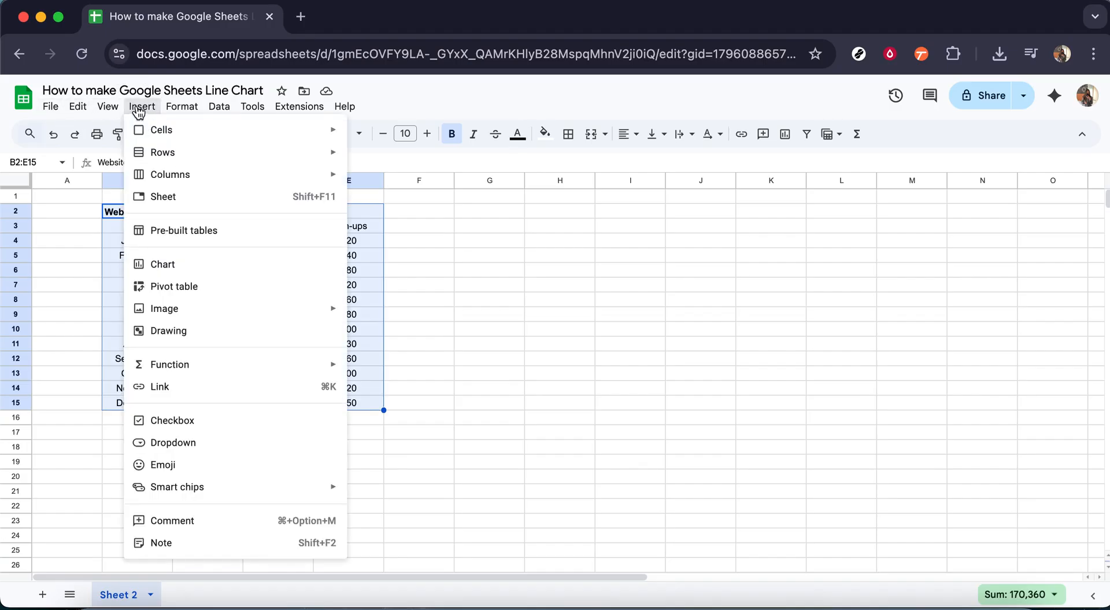
click(183, 271)
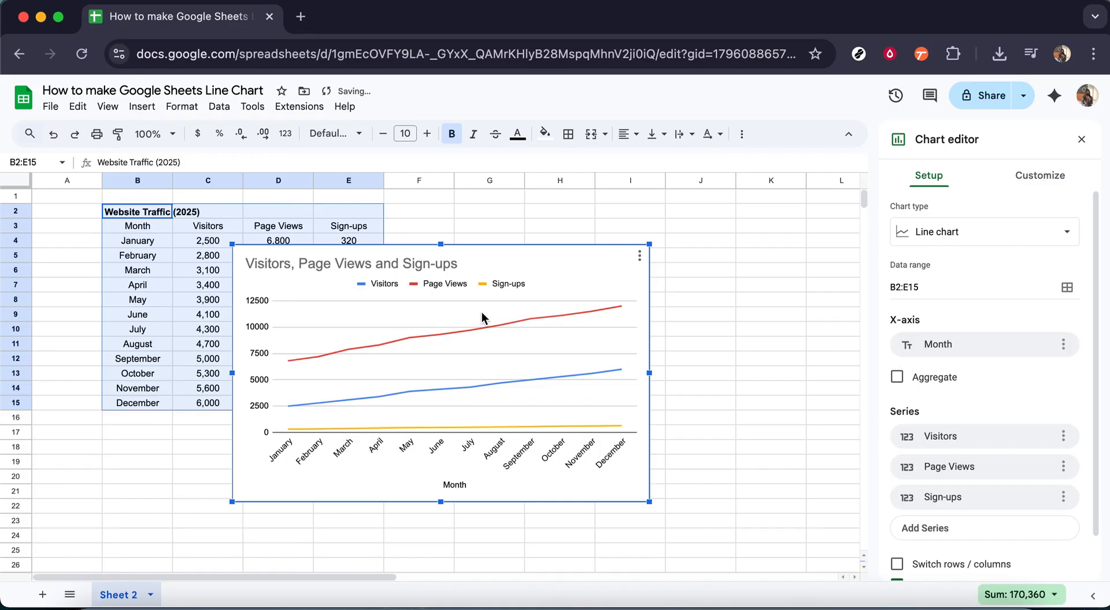
drag(512, 255, 694, 214)
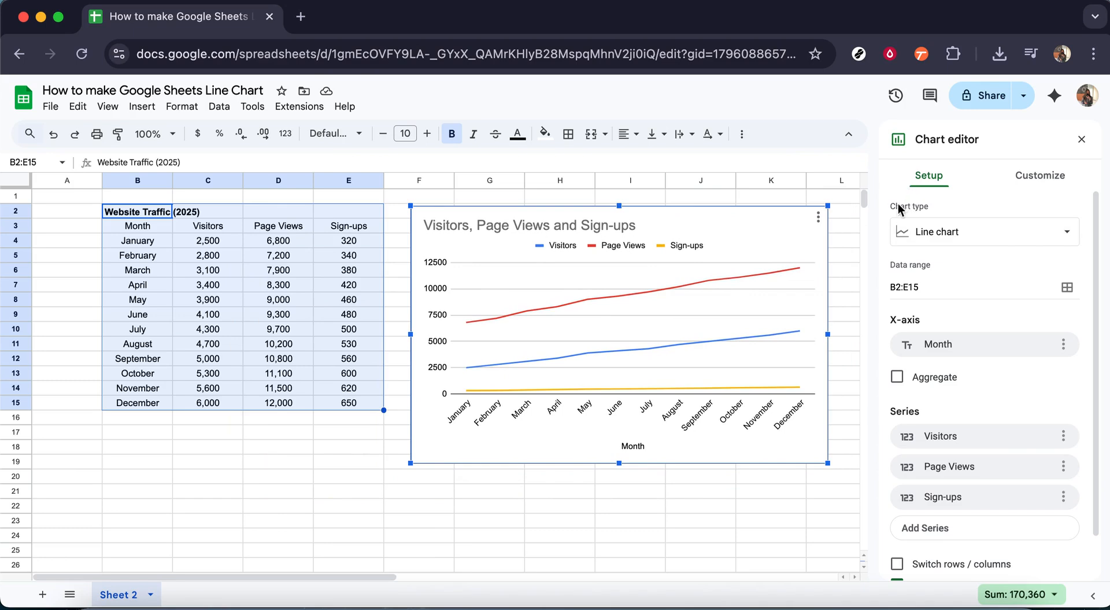
Browse the available chart types and keep the suggested line chart
click(951, 240)
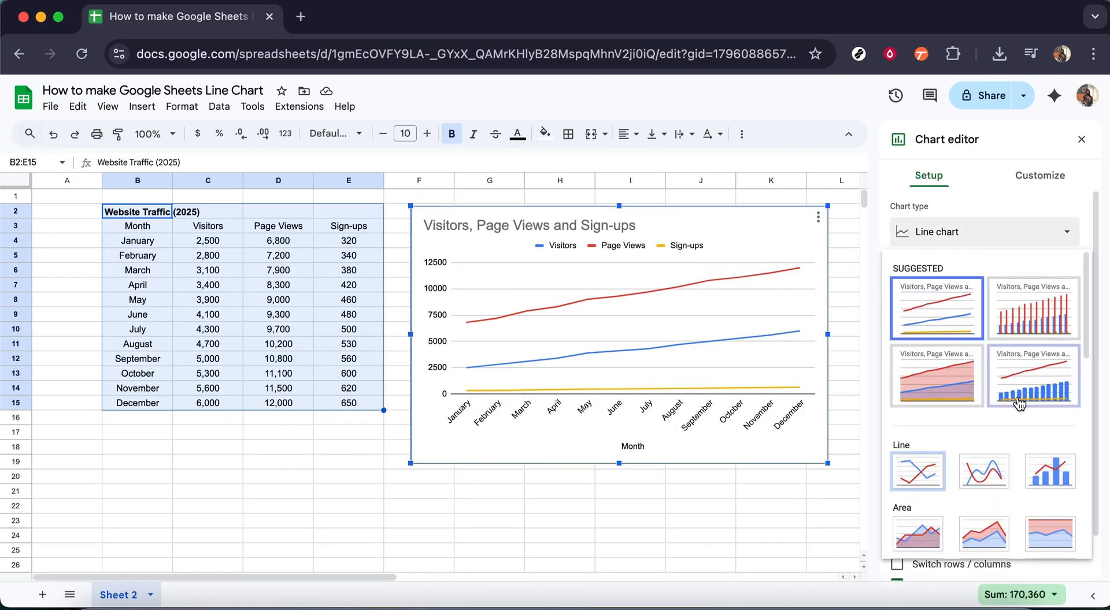
scroll(1019, 403, down, 5)
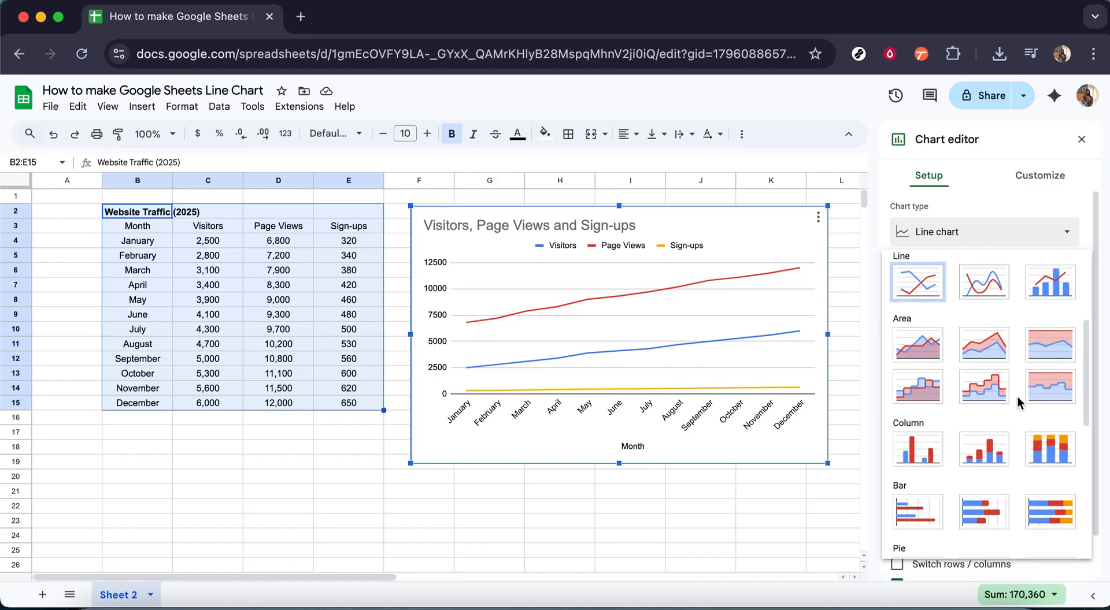
scroll(1015, 408, down, 2)
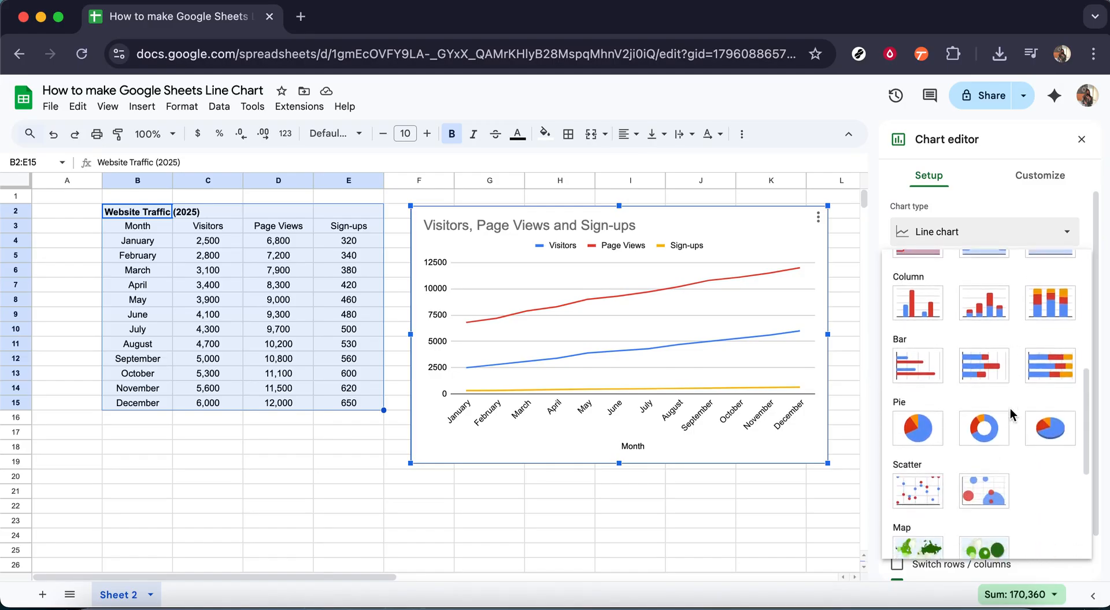
scroll(1014, 415, up, 8)
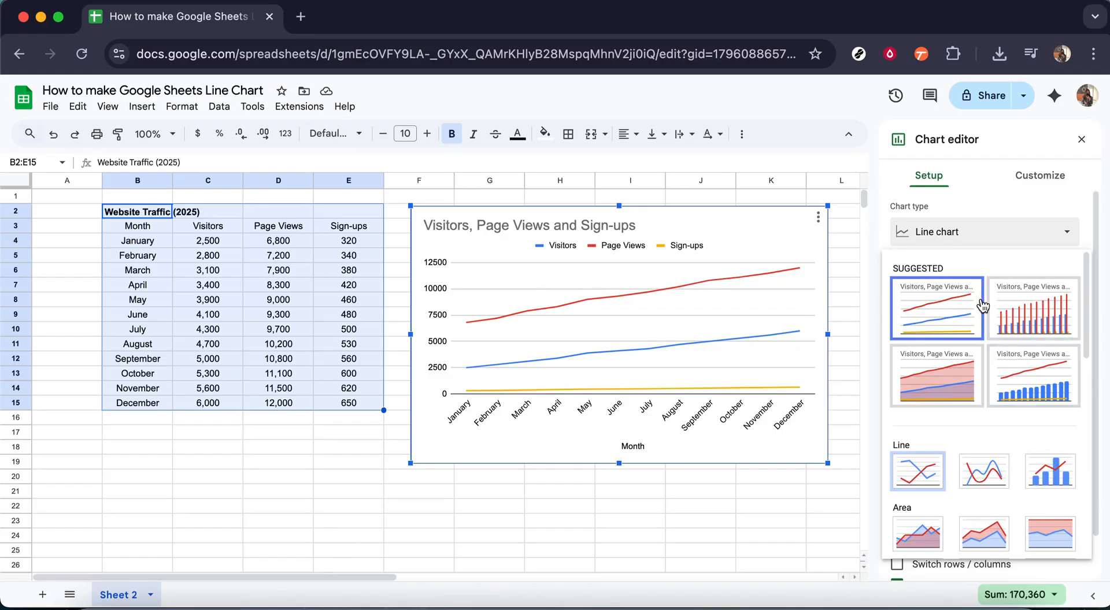
click(969, 203)
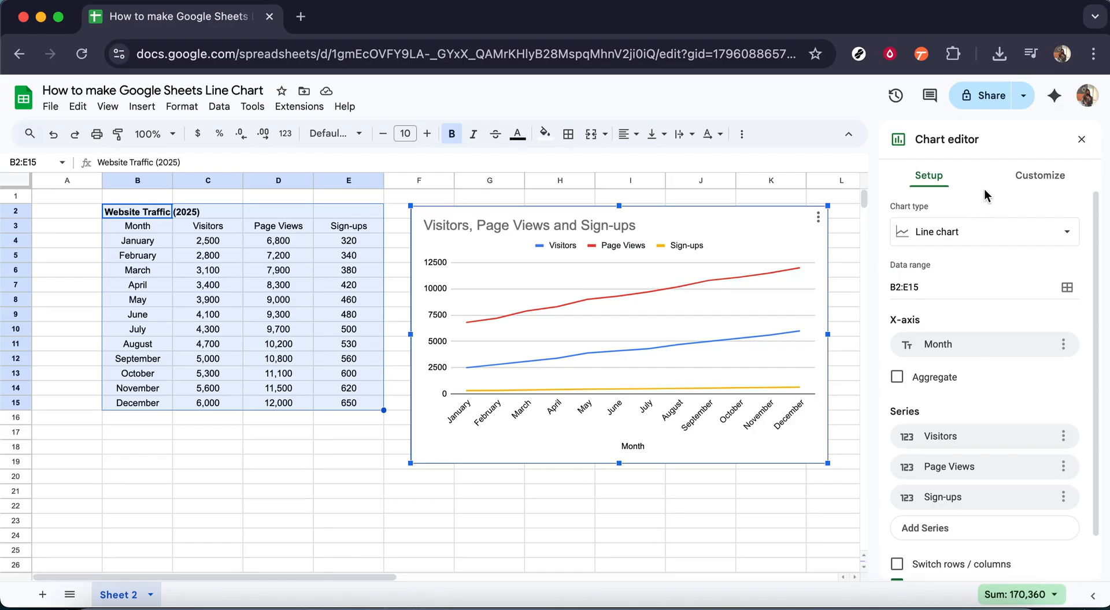
Set the chart title to Website Traffic (2025)
click(1040, 180)
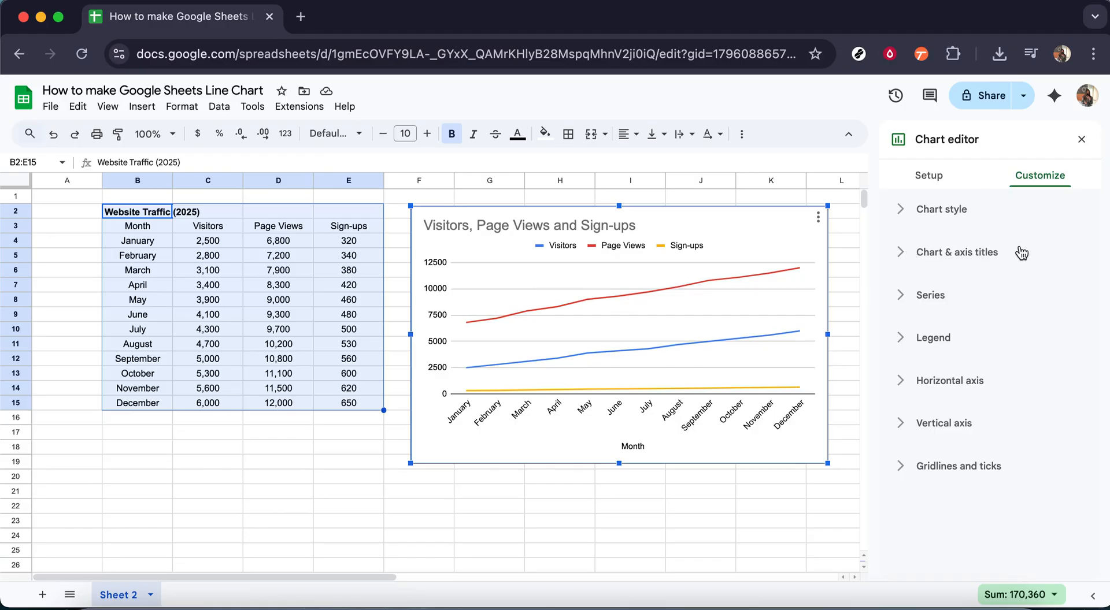
click(906, 258)
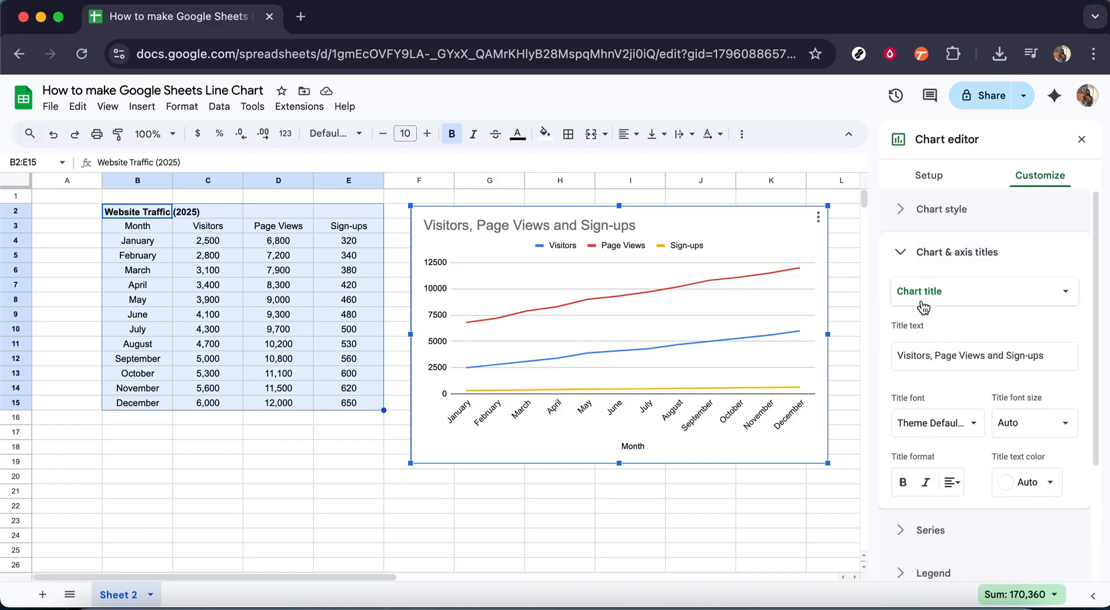
triple_click(985, 354)
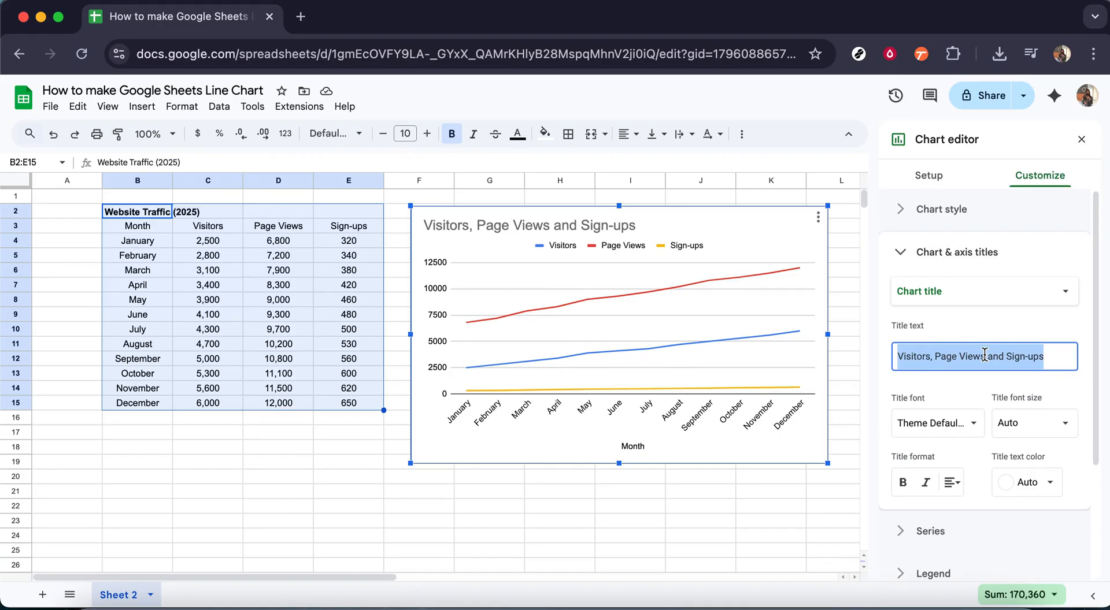
text(Websi)
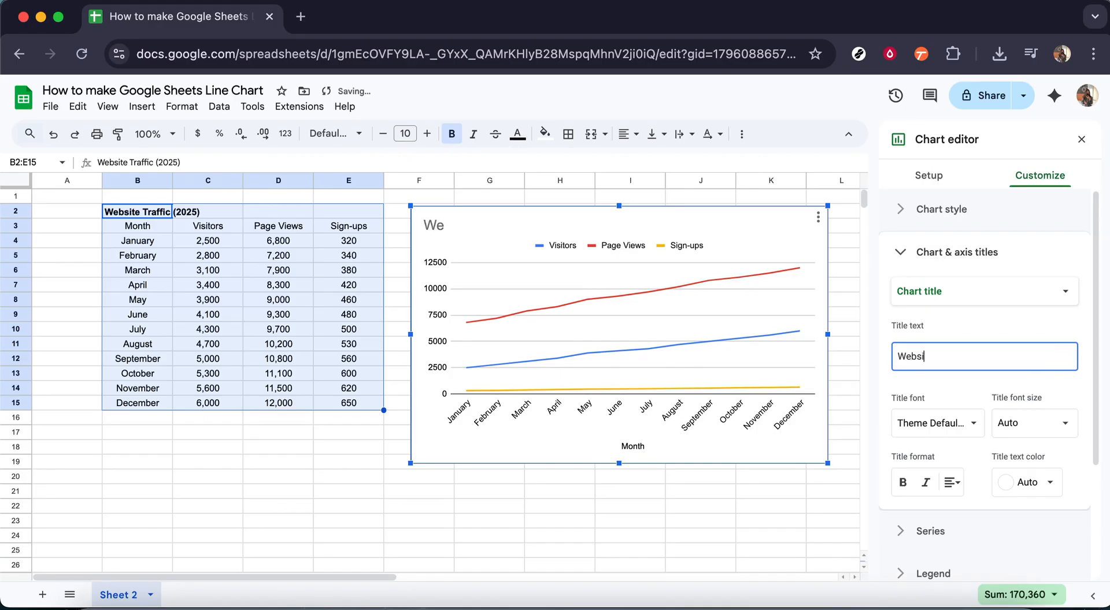
text(te Traffic (2025)
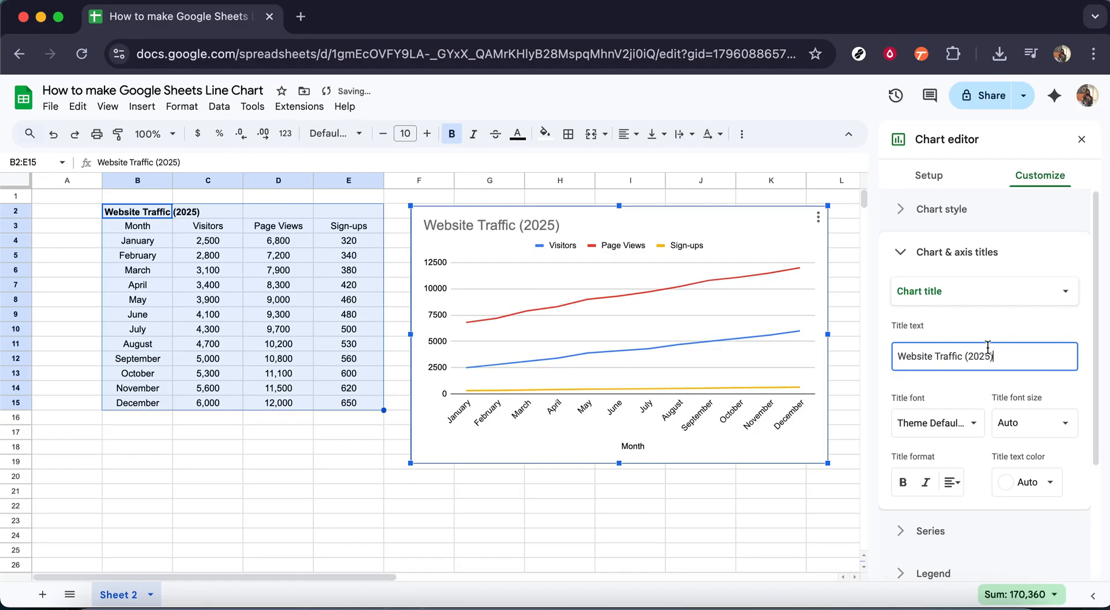
click(1003, 321)
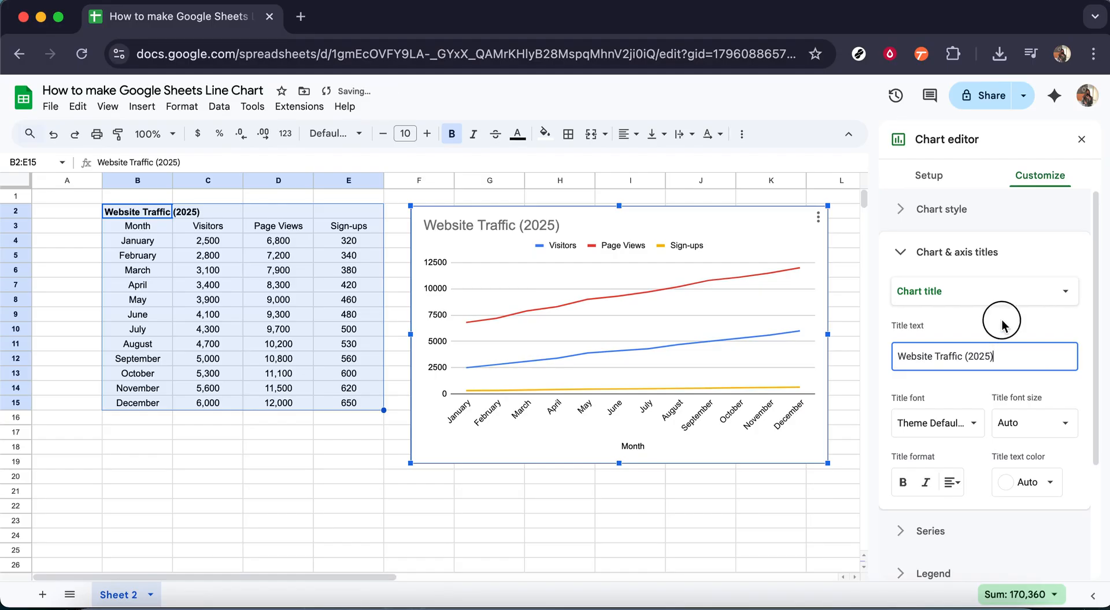
click(983, 294)
click(902, 254)
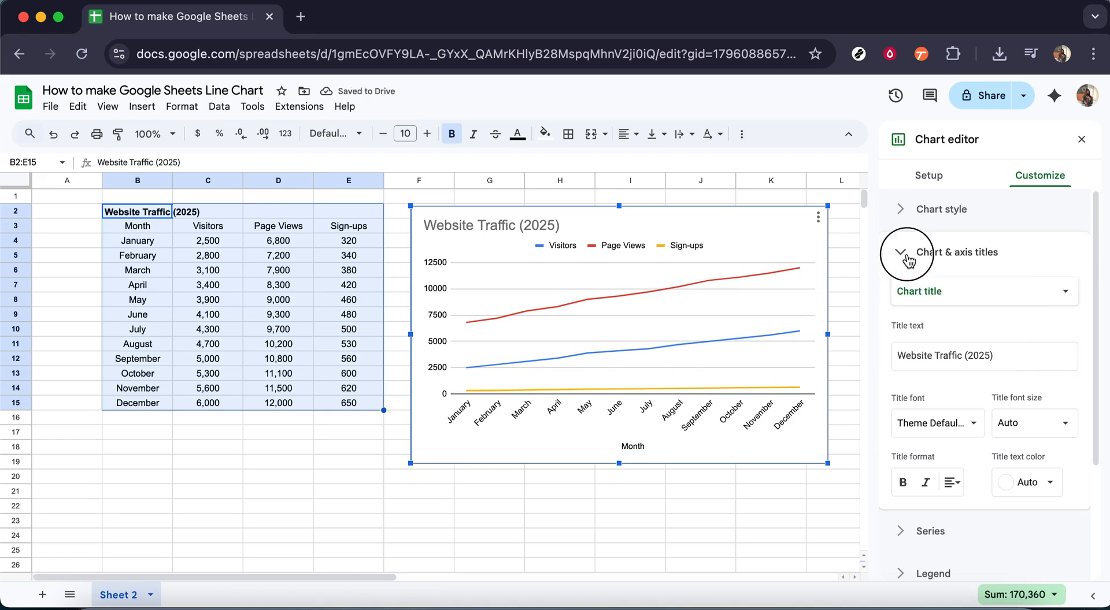
click(902, 254)
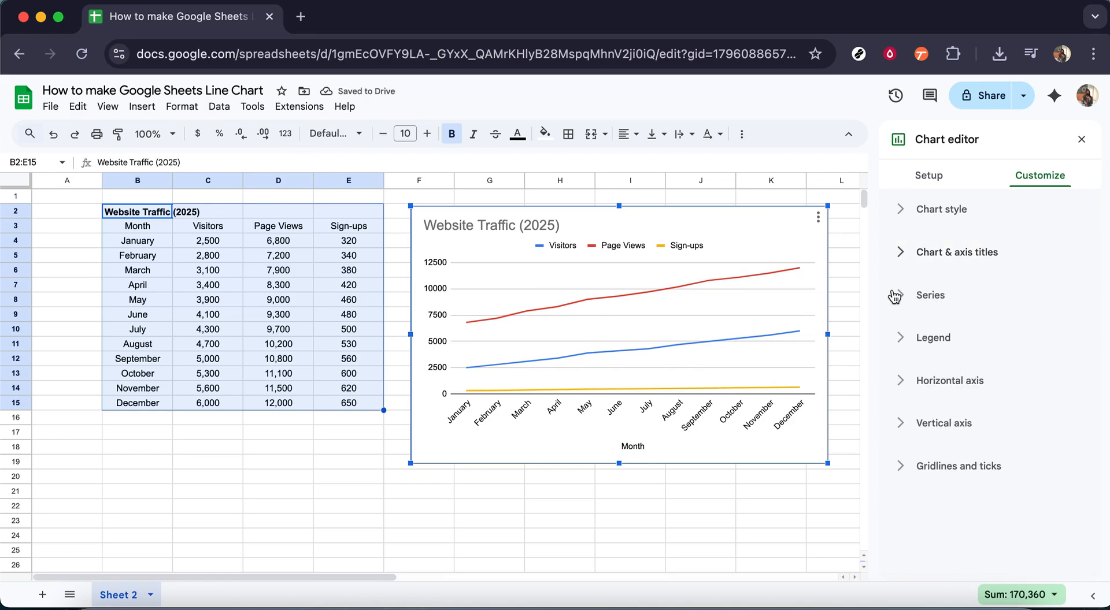
Change the Page Views series line color to yellow
click(901, 301)
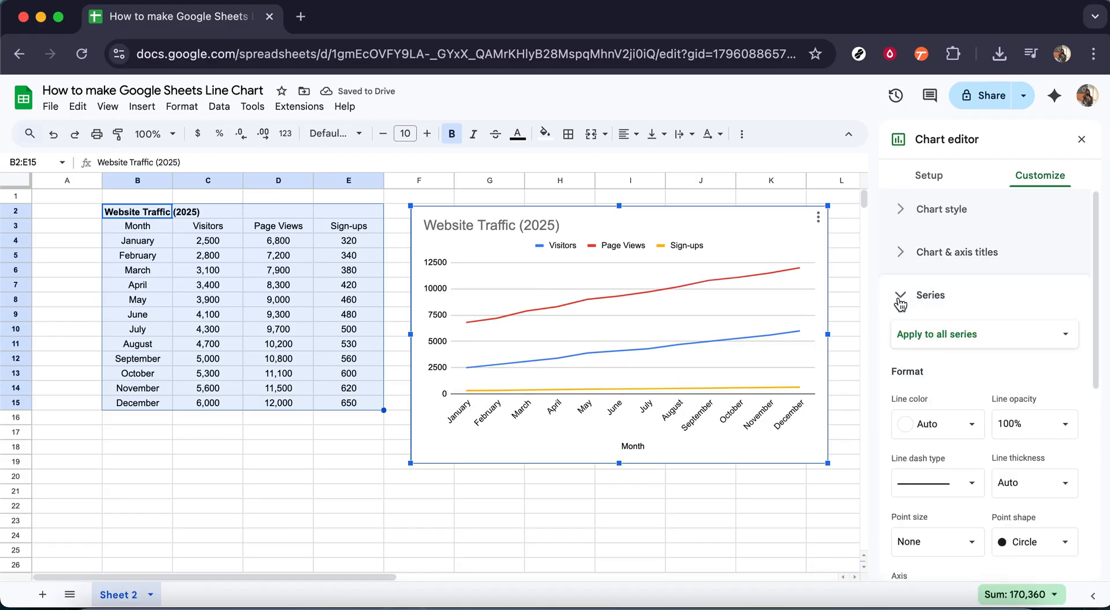
click(950, 343)
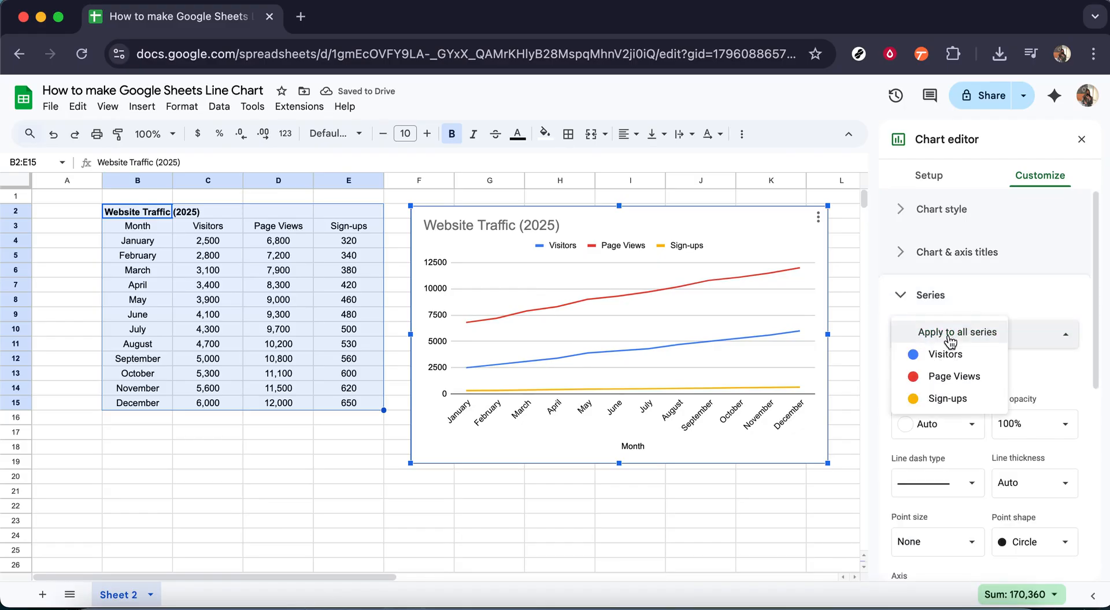
click(954, 379)
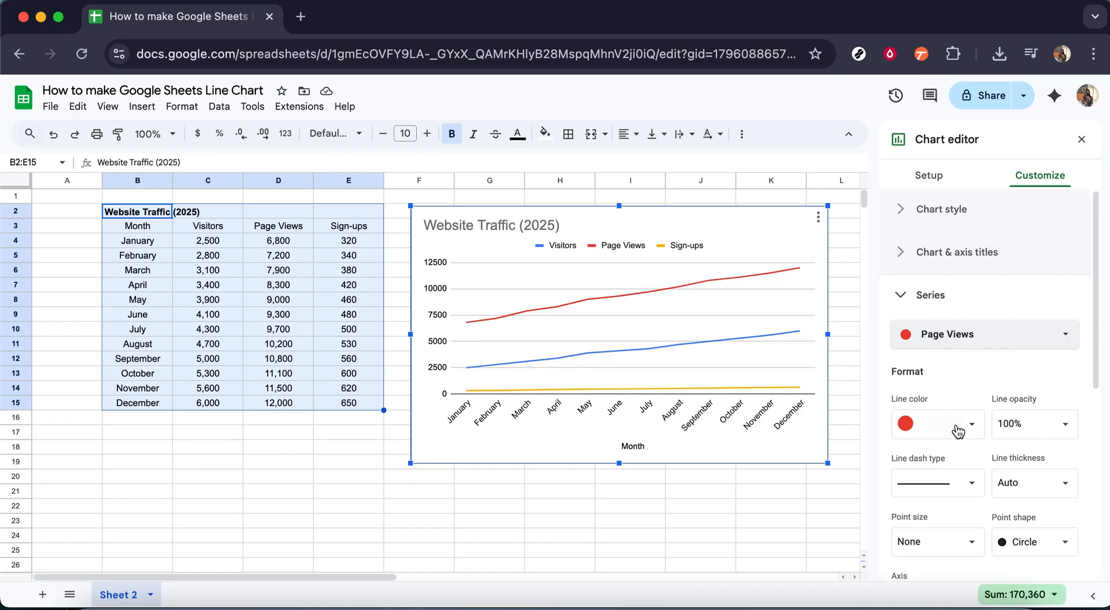
click(957, 428)
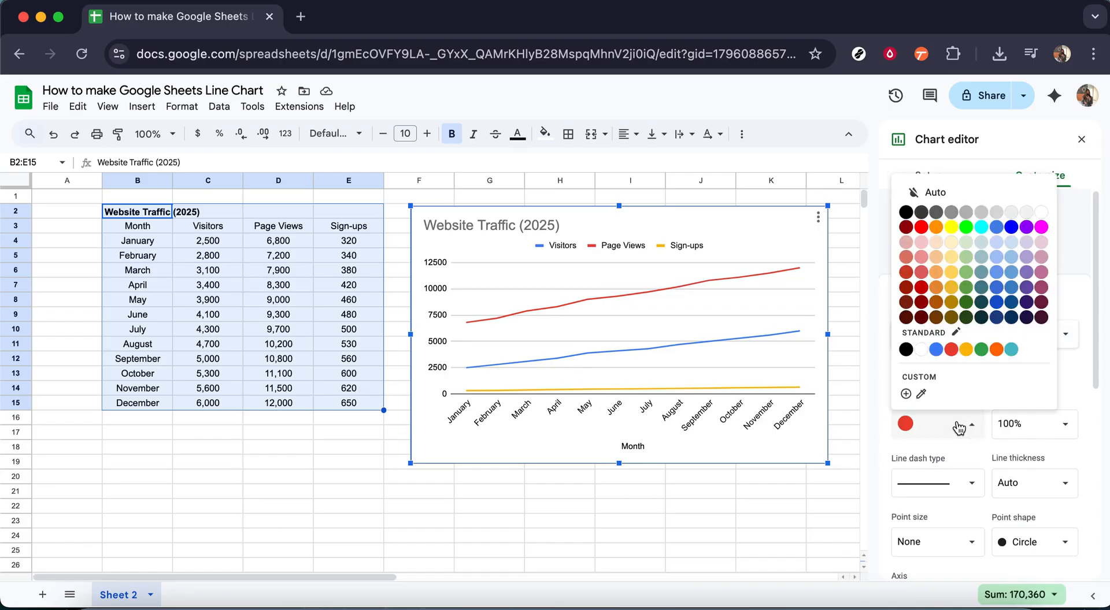
click(967, 349)
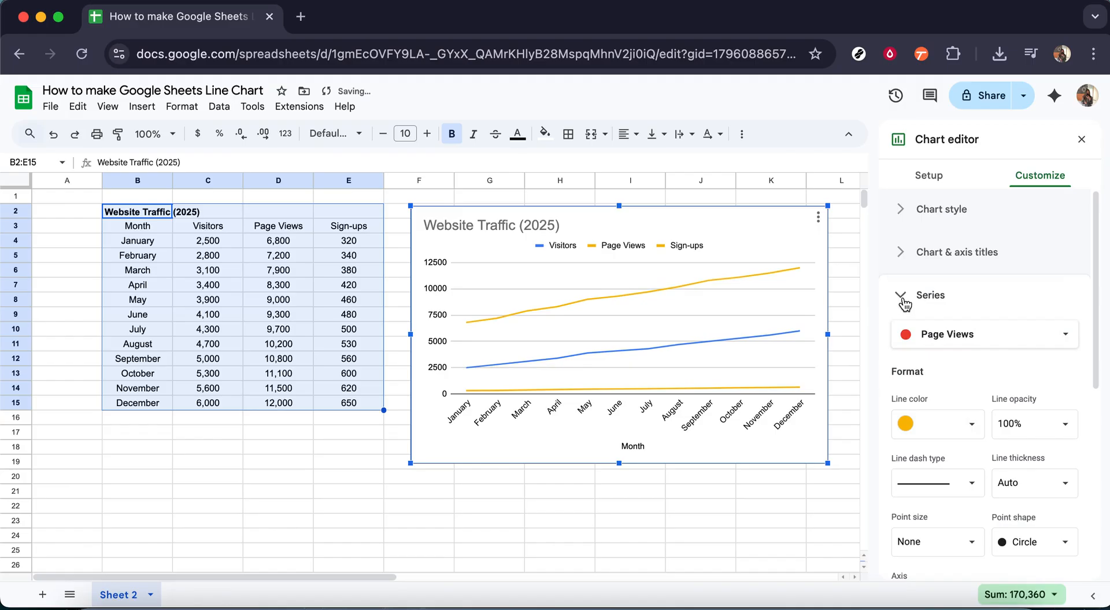
click(905, 305)
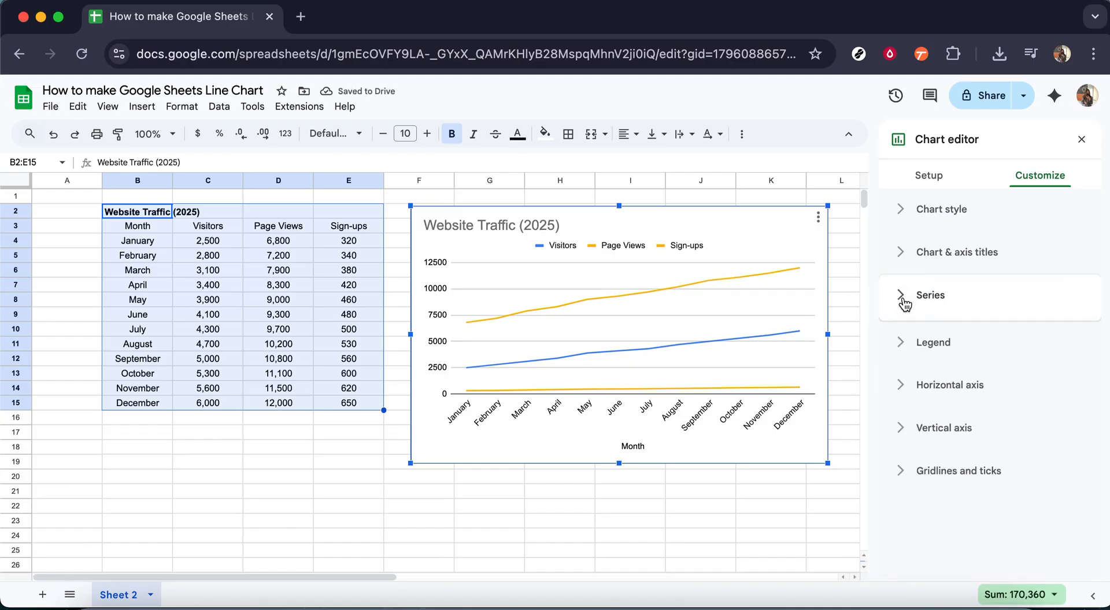
Set the Page Views series line color to green
click(905, 304)
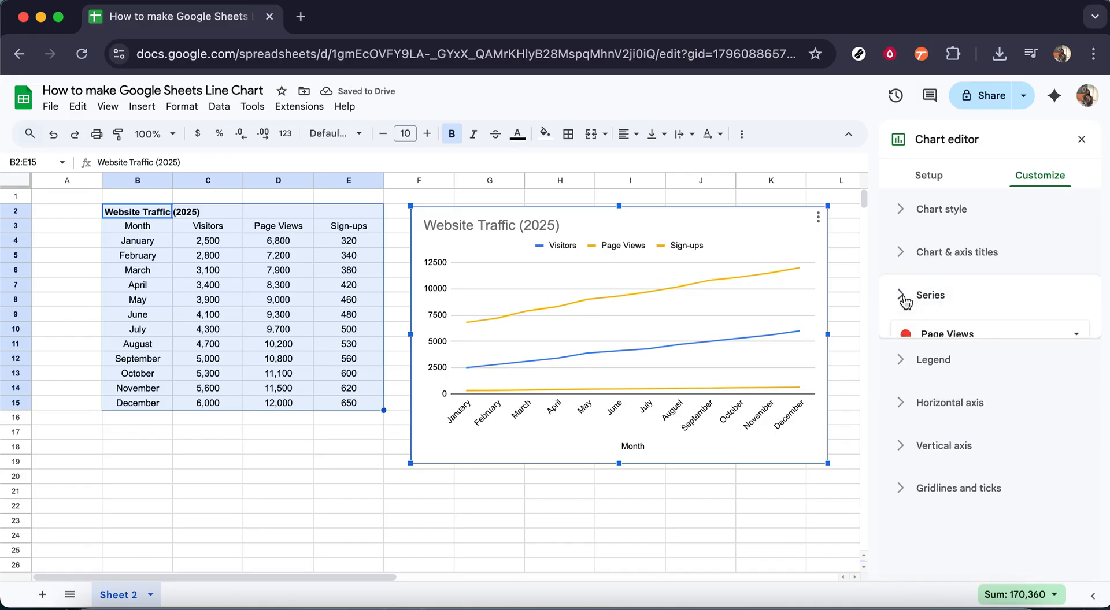
click(905, 300)
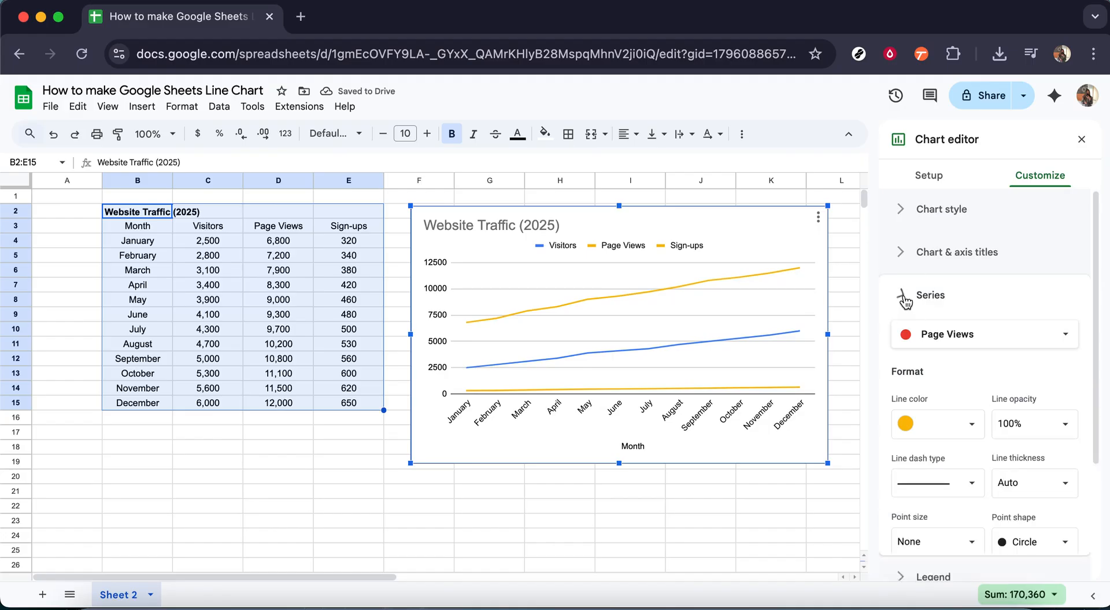
click(902, 342)
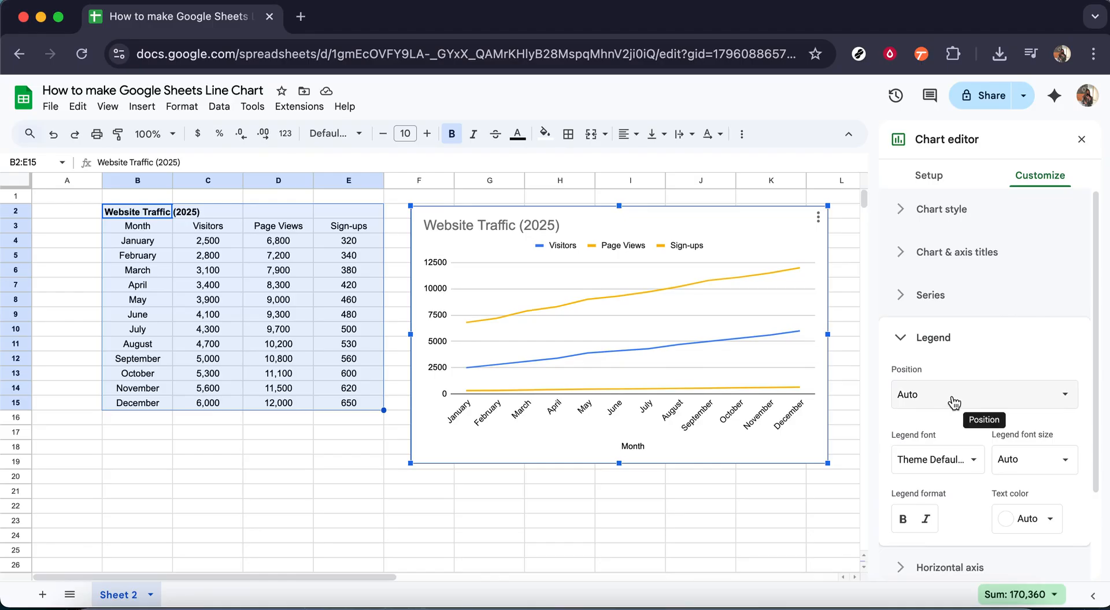
click(905, 342)
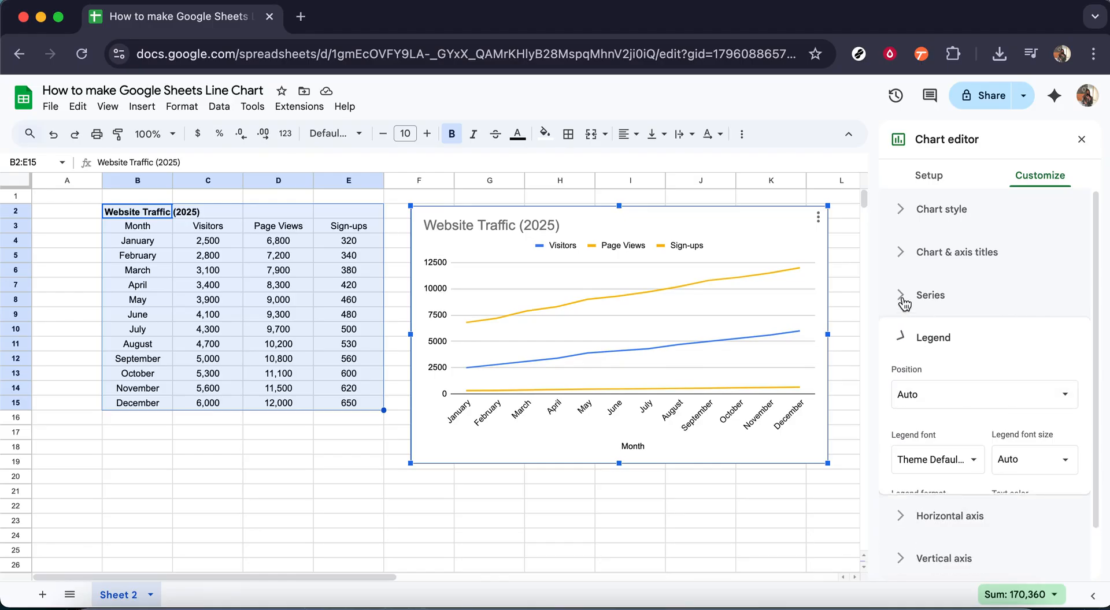
click(904, 298)
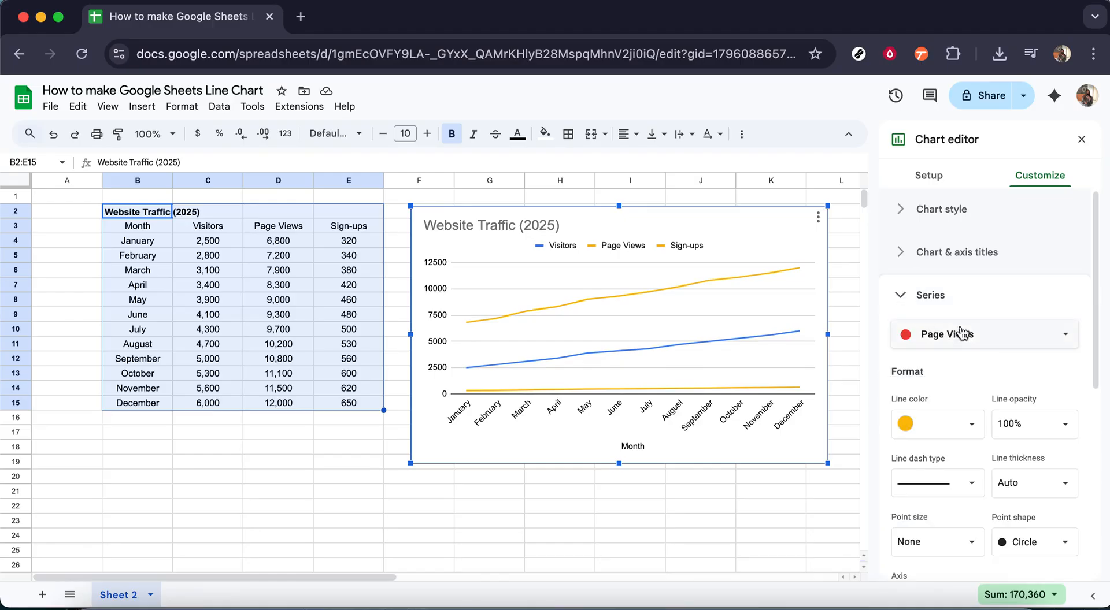
click(978, 429)
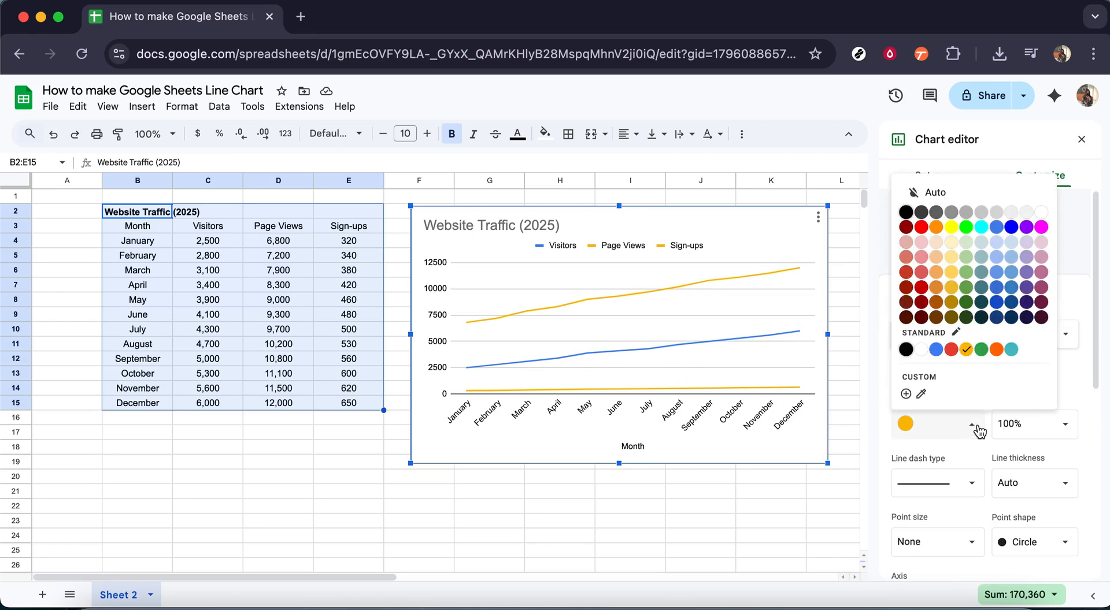
click(982, 349)
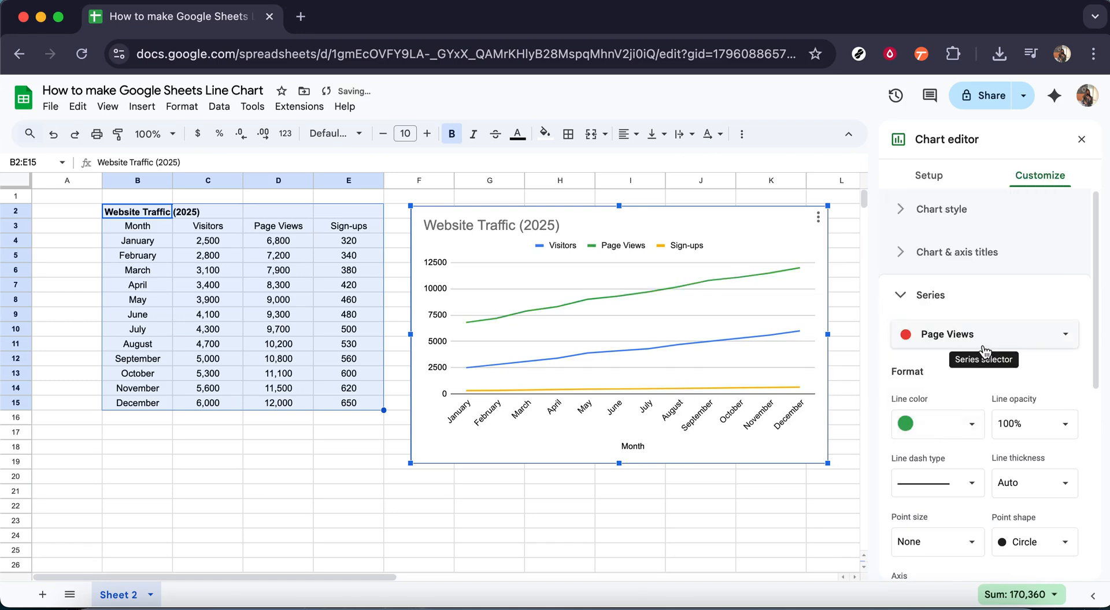
click(903, 298)
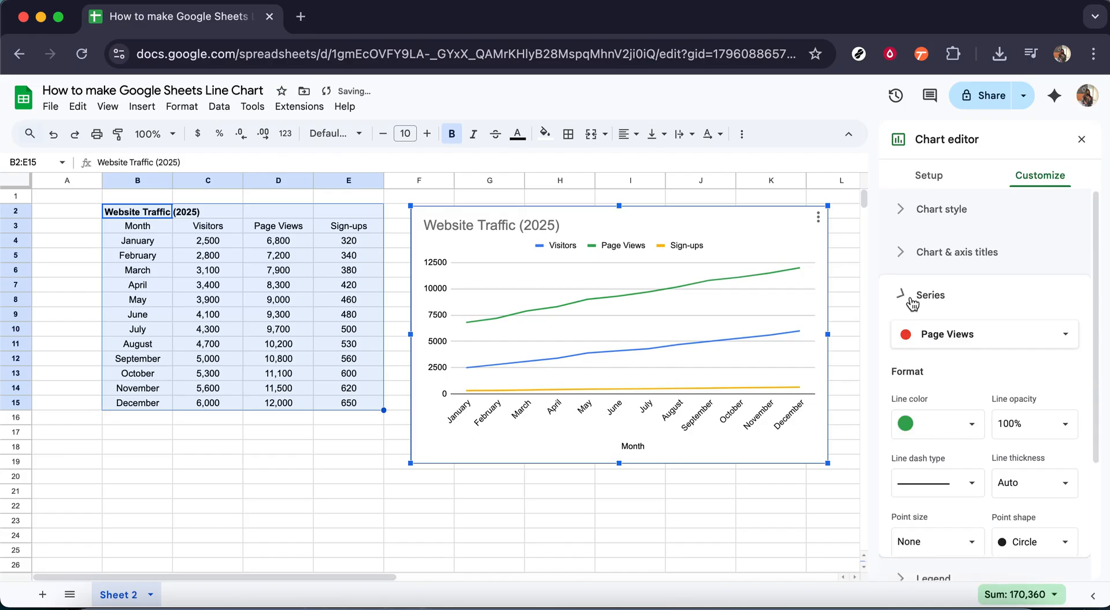